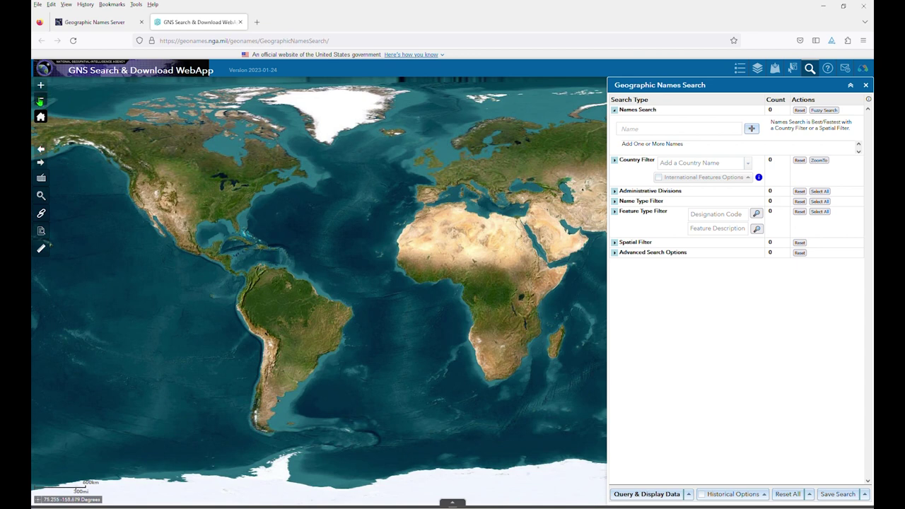
Zoom the map in several levels and back out one level.
click(41, 86)
click(41, 86)
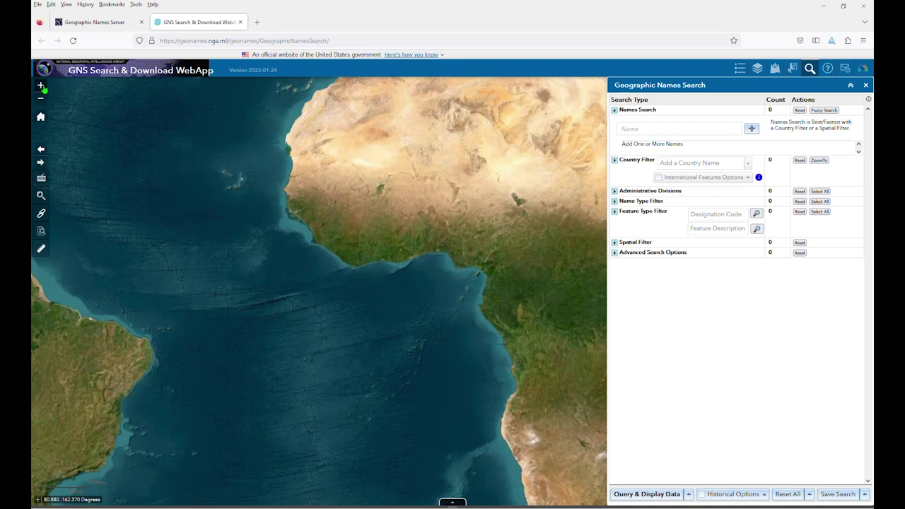
click(41, 85)
click(41, 99)
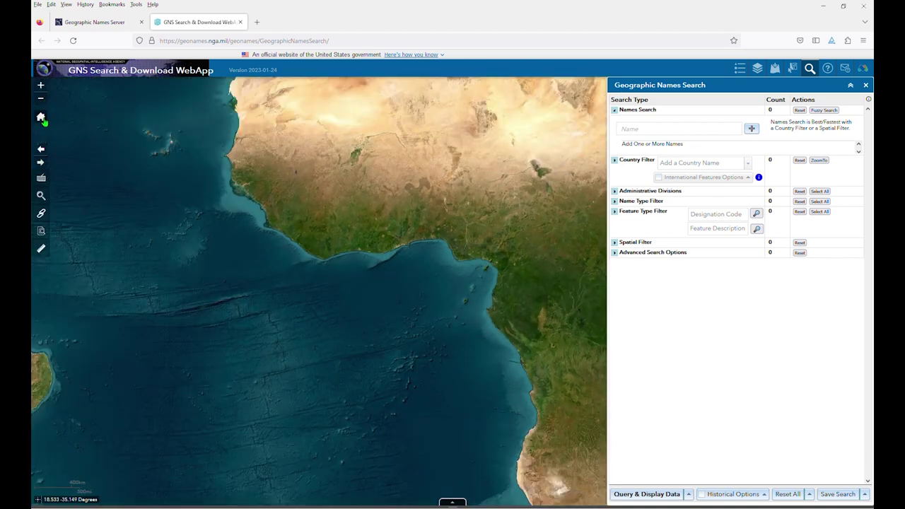
Return the map to its default extent, and step back and forward through the extent history.
click(41, 118)
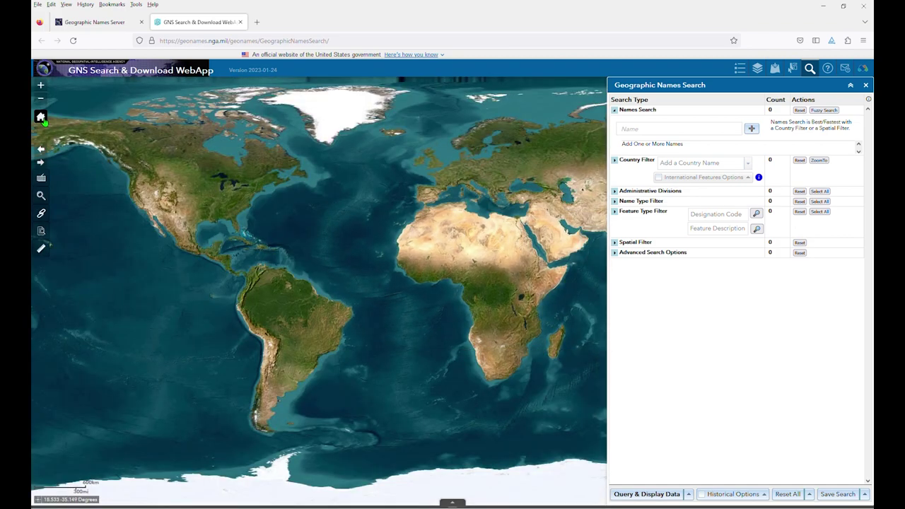
click(42, 150)
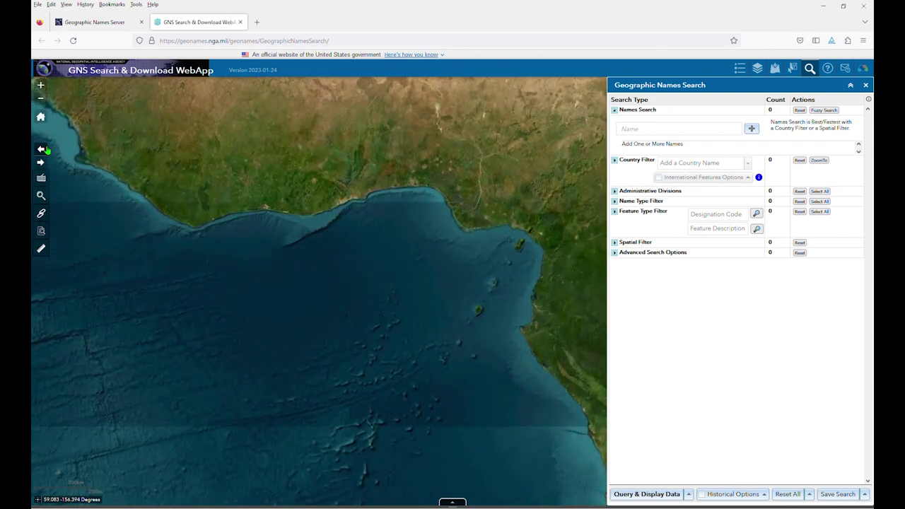
click(41, 163)
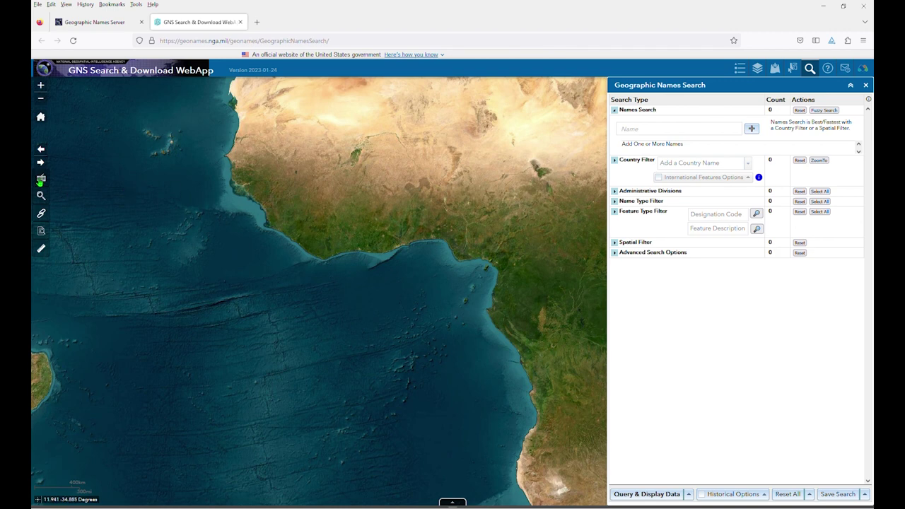
Compose the name Ablaß in the Regional Keyboard using the Region 4 (CEA) character set.
click(41, 181)
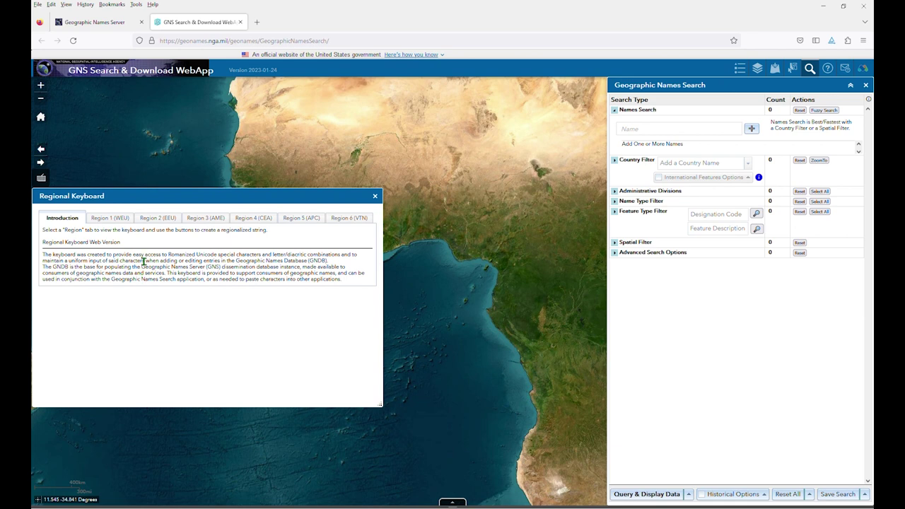
click(252, 223)
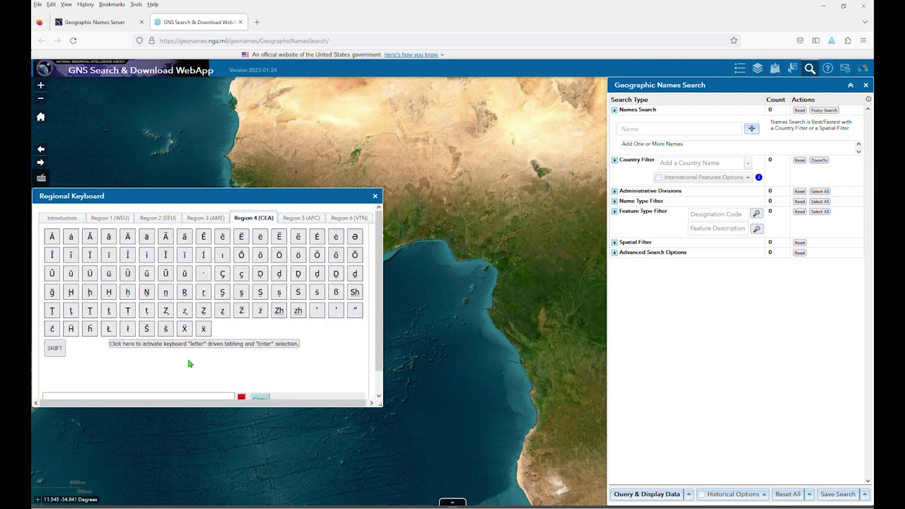
click(72, 402)
scroll(76, 386, down, 1)
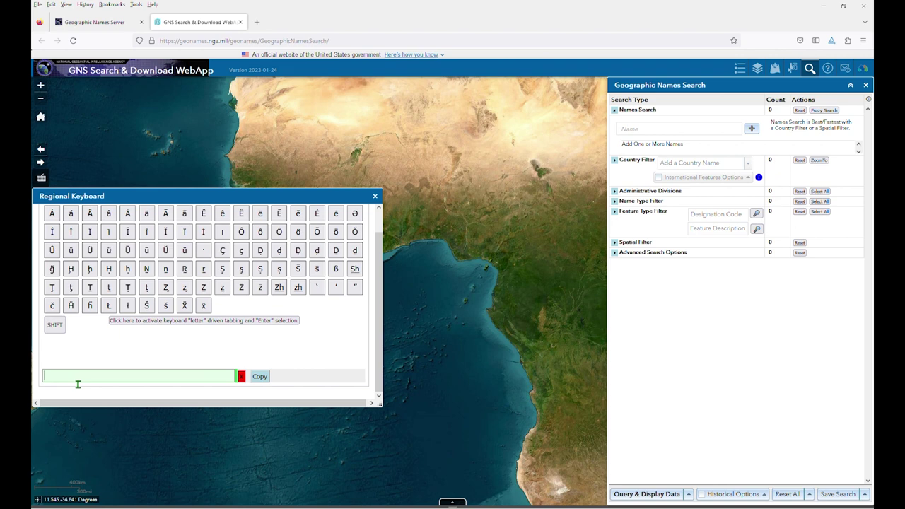
text(Abla)
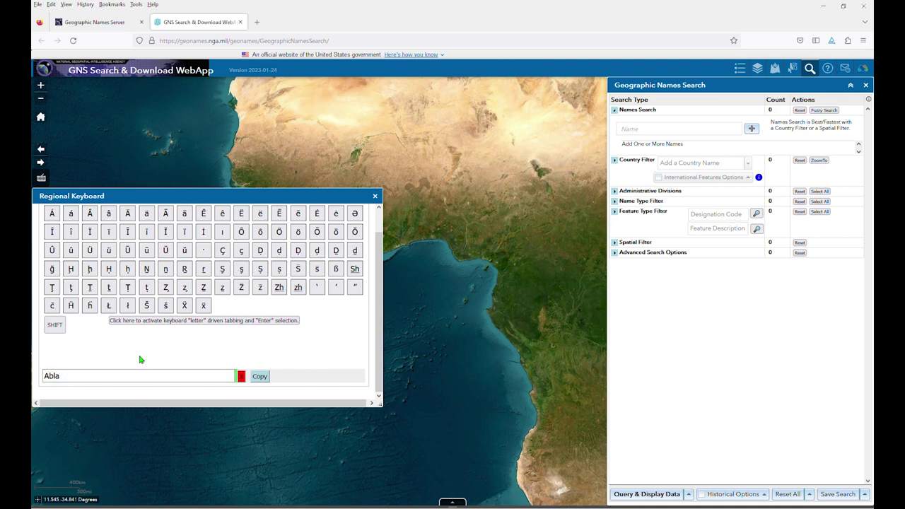
click(336, 269)
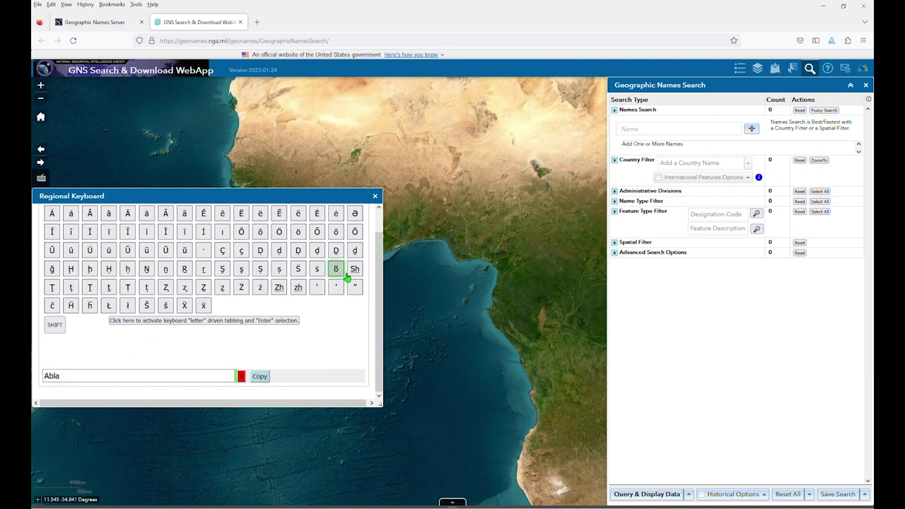
Copy Ablaß from the Regional Keyboard into the Names Search name field and close the keyboard.
click(260, 376)
click(678, 131)
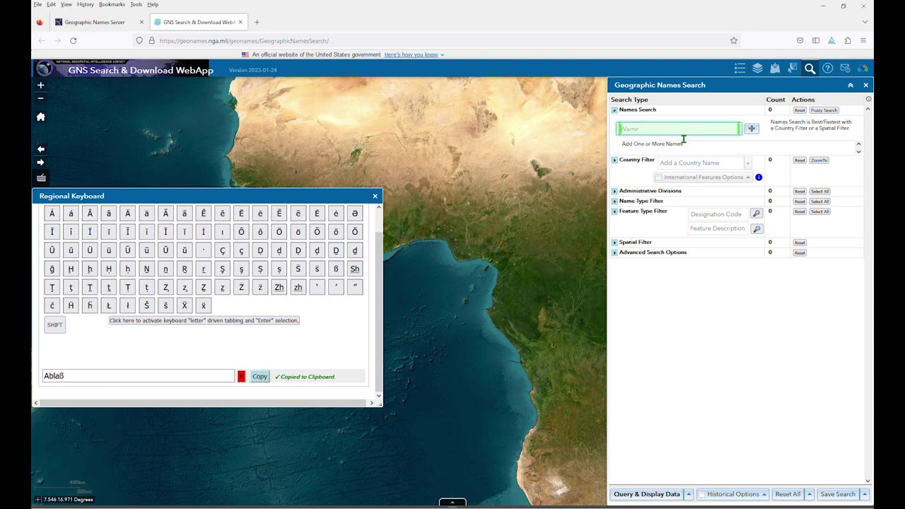
key(ctrl+v)
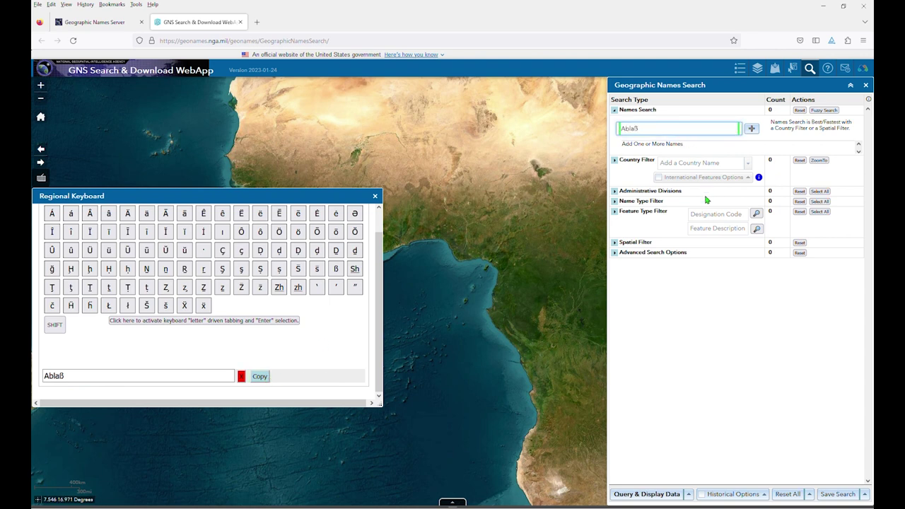
click(375, 196)
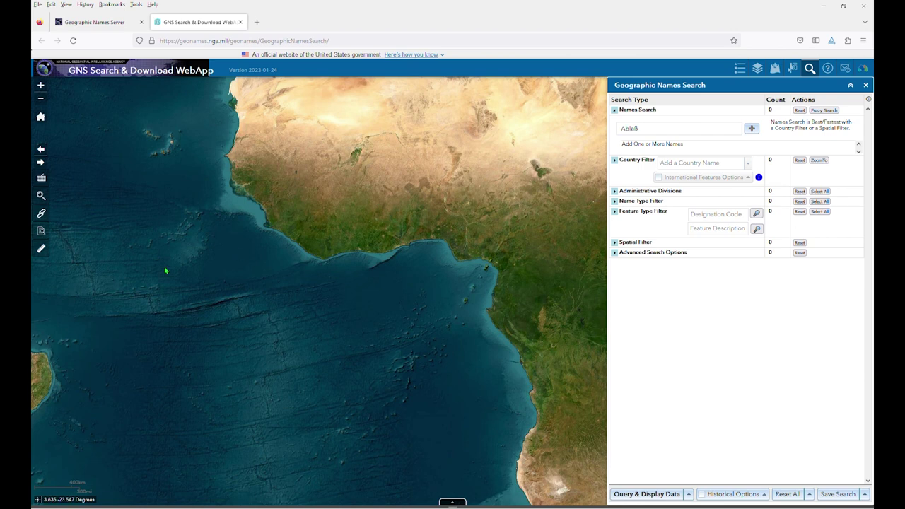
Look over the Fuzzy Names Search widget and the GNS Links list, closing each one.
click(41, 196)
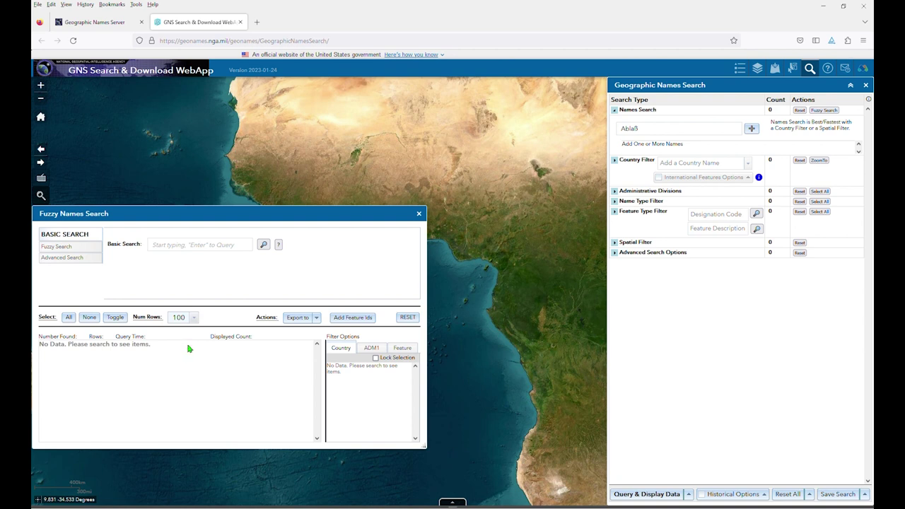
click(419, 214)
click(41, 213)
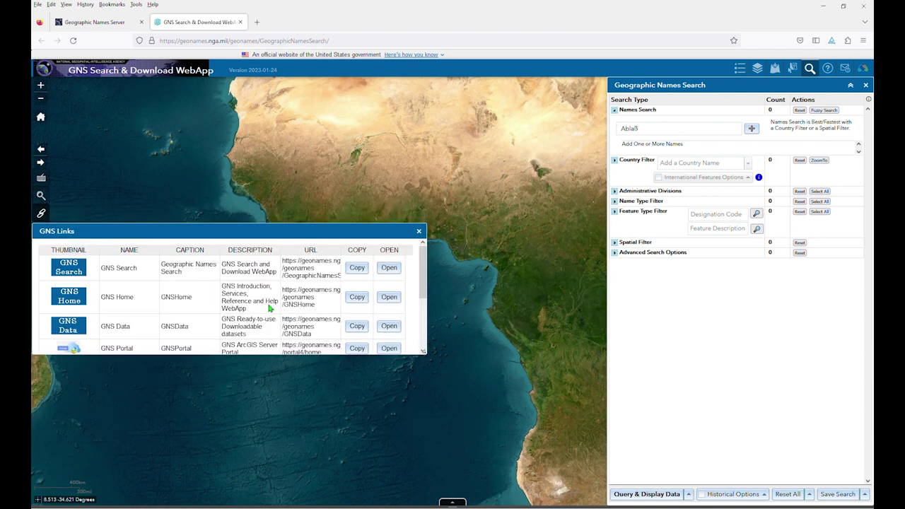
scroll(269, 309, down, 3)
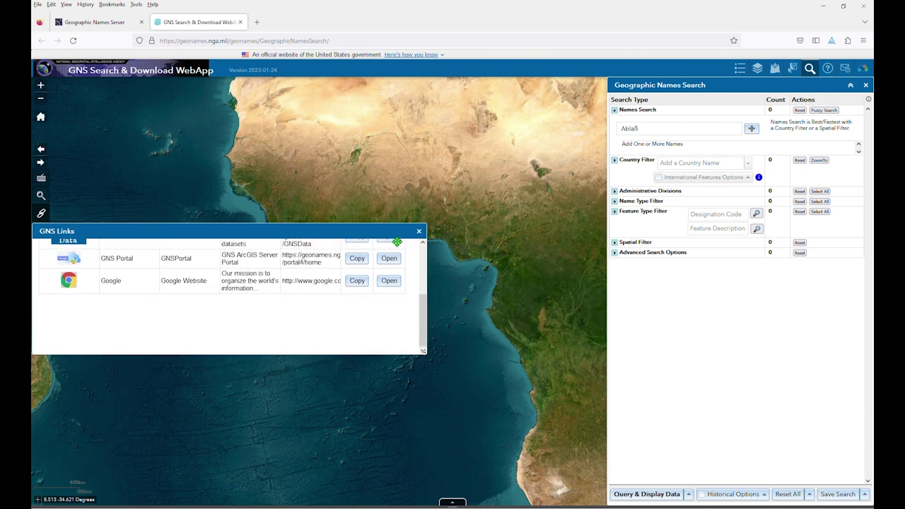
click(419, 232)
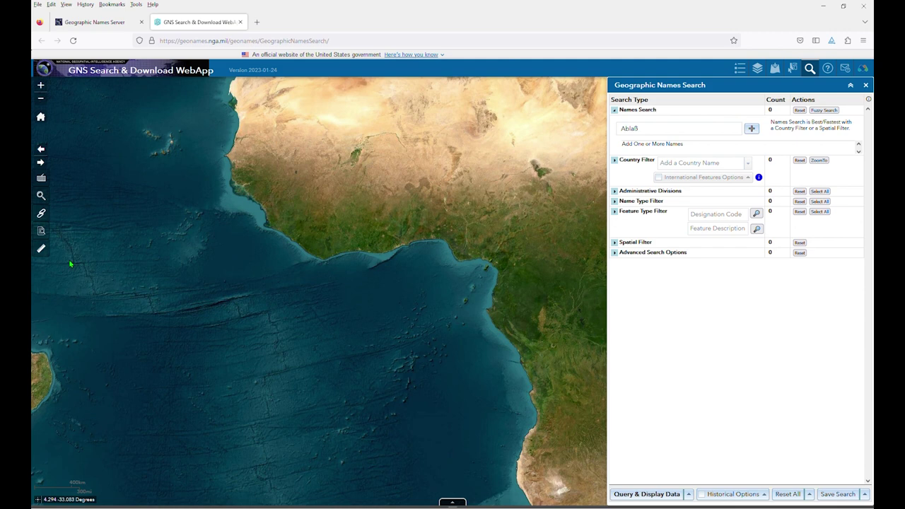
View the ADM1 Codes search form in GNS Searchable Codes and close the window.
click(41, 231)
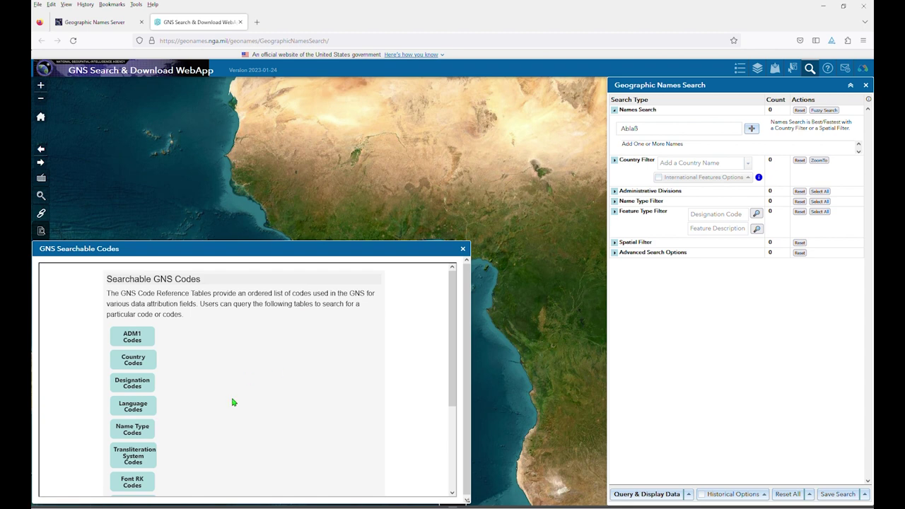
click(144, 335)
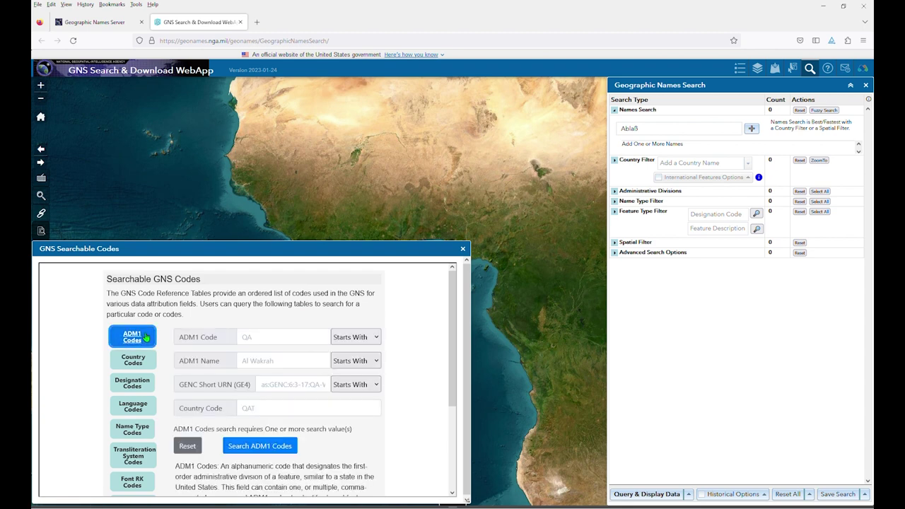
click(463, 249)
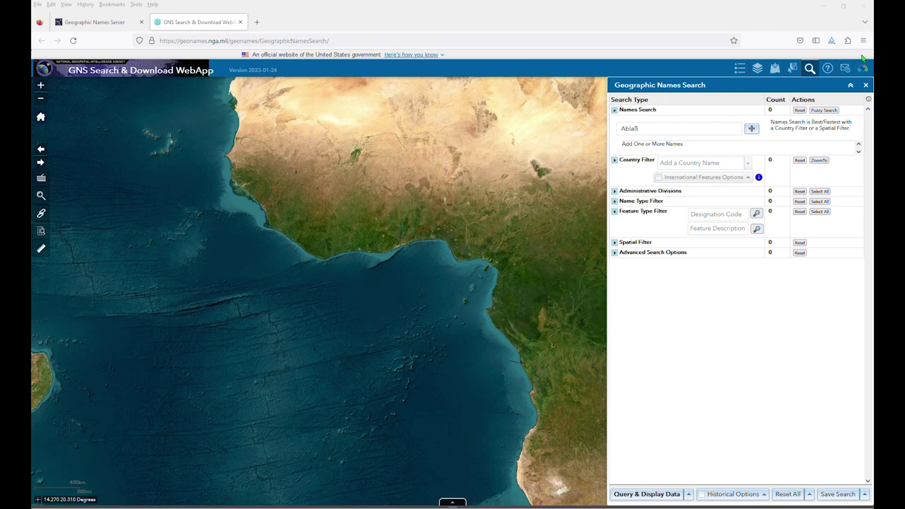
View the search app's PDF user guide and the Contact Us form, closing each one.
click(827, 68)
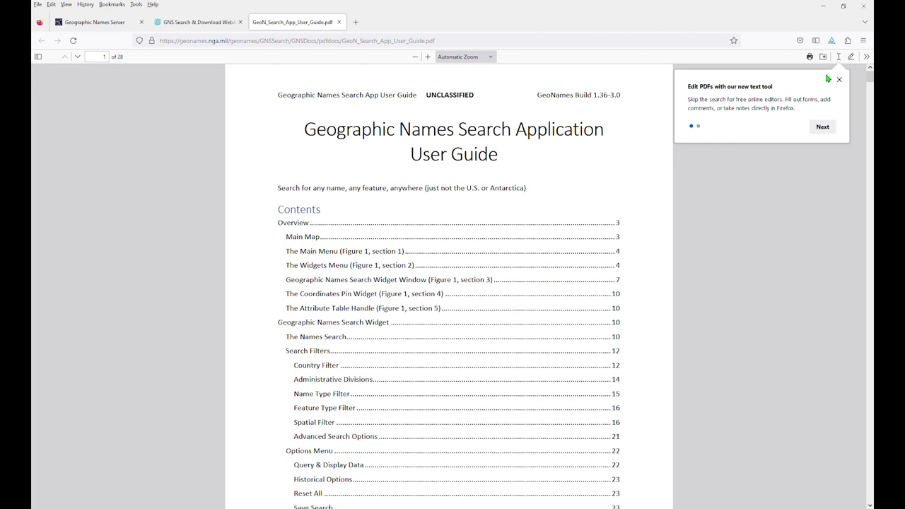
click(338, 23)
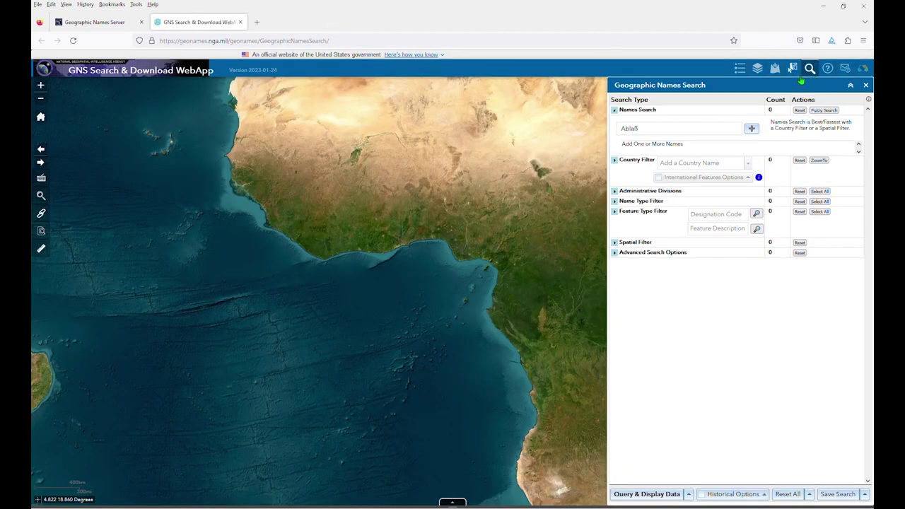
click(845, 70)
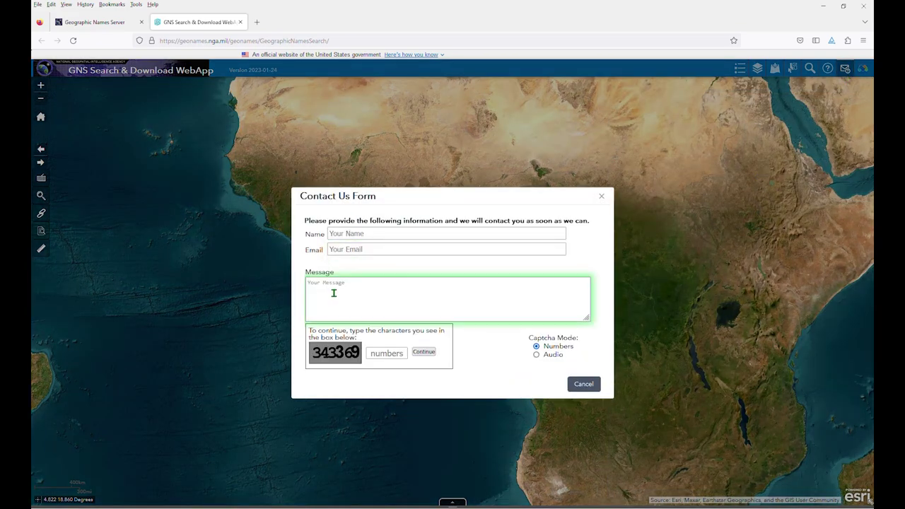
click(602, 195)
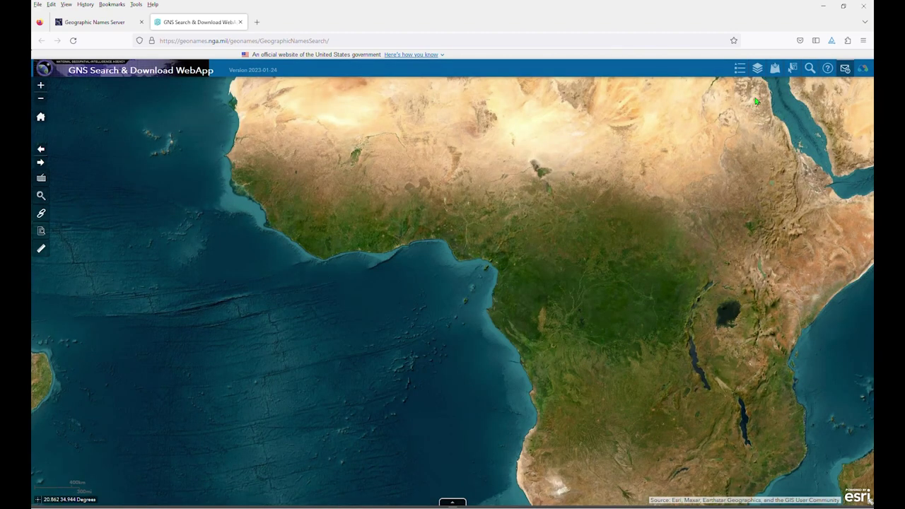
Show and hide the Geographic Names Search widget, including collapsing and expanding it, and leave it closed.
click(811, 74)
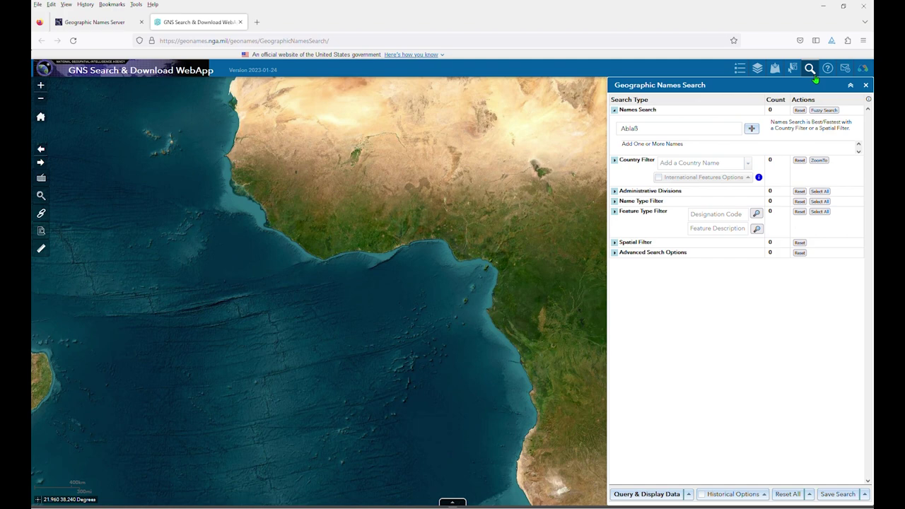
click(813, 75)
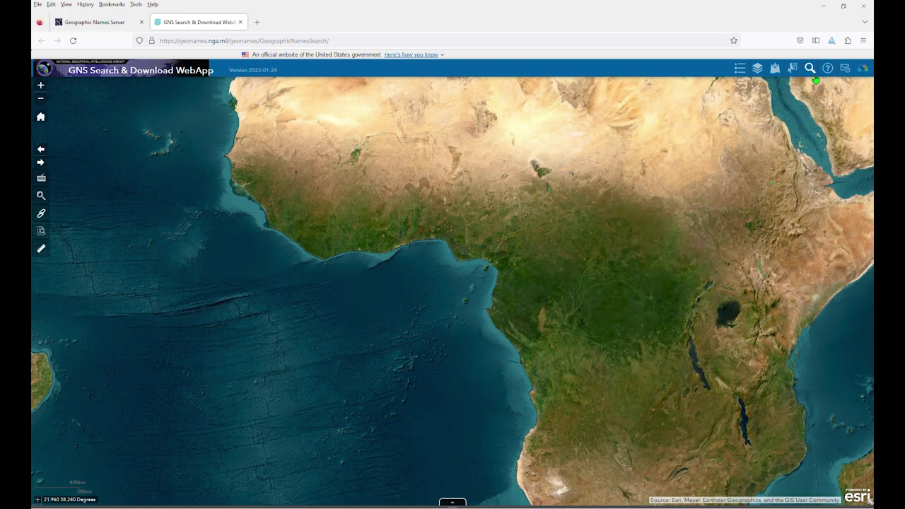
click(813, 76)
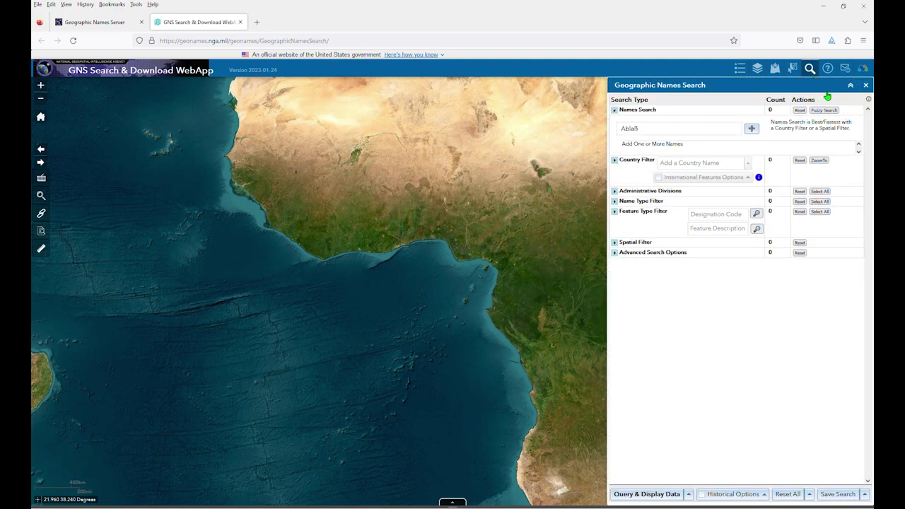
click(850, 86)
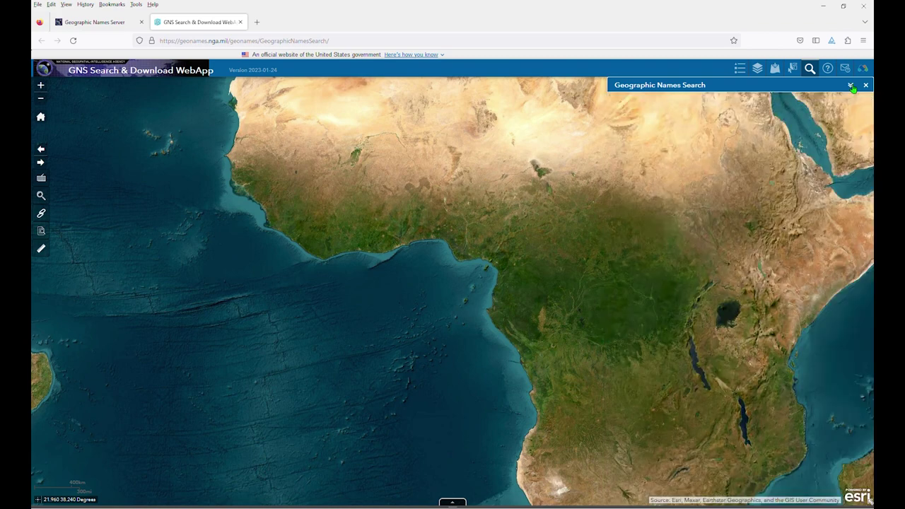
click(851, 85)
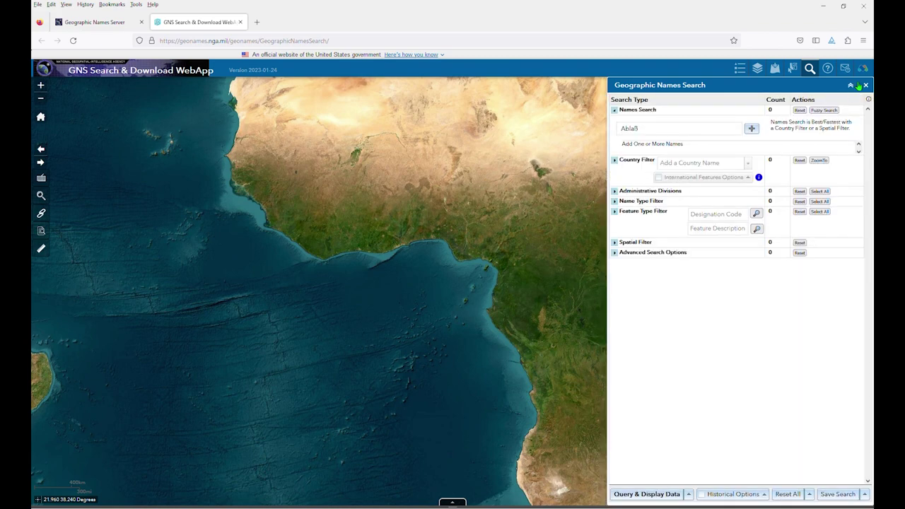
click(866, 85)
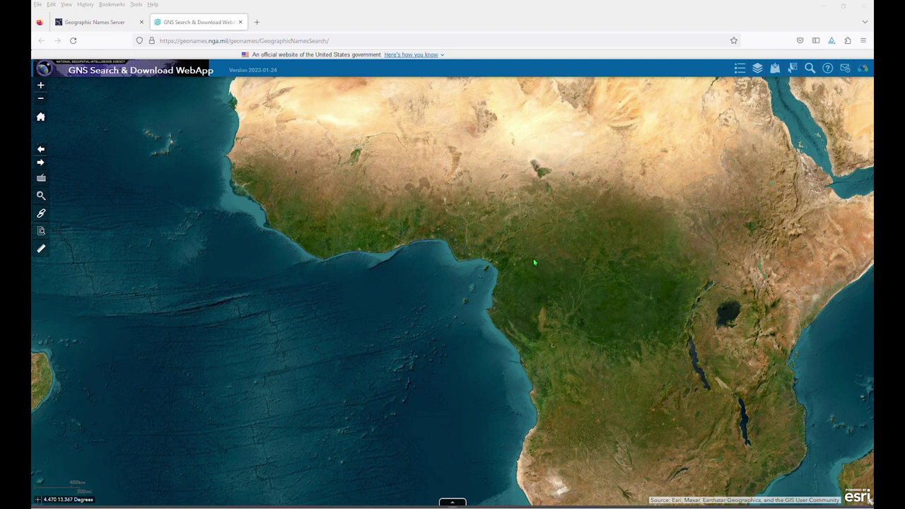
Check the page behind the last header tool, close its tab, and open and close the attribute table below the map.
click(867, 69)
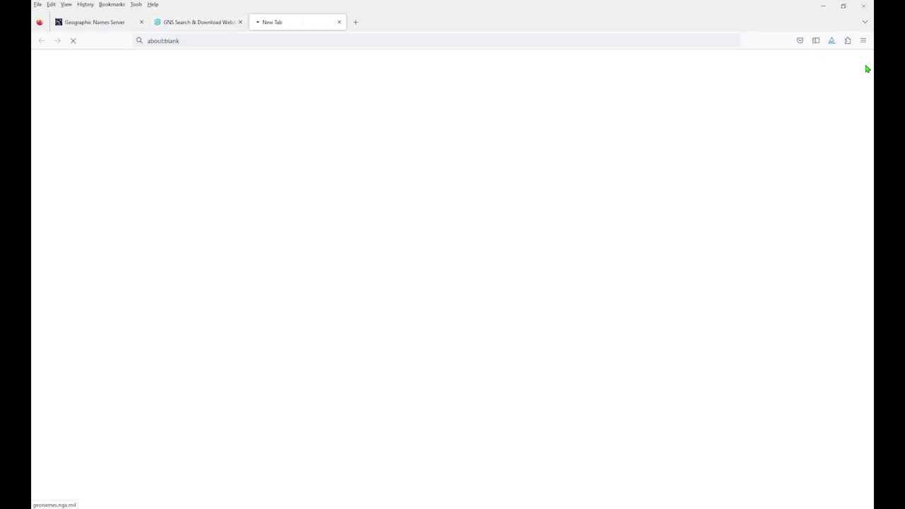
click(338, 22)
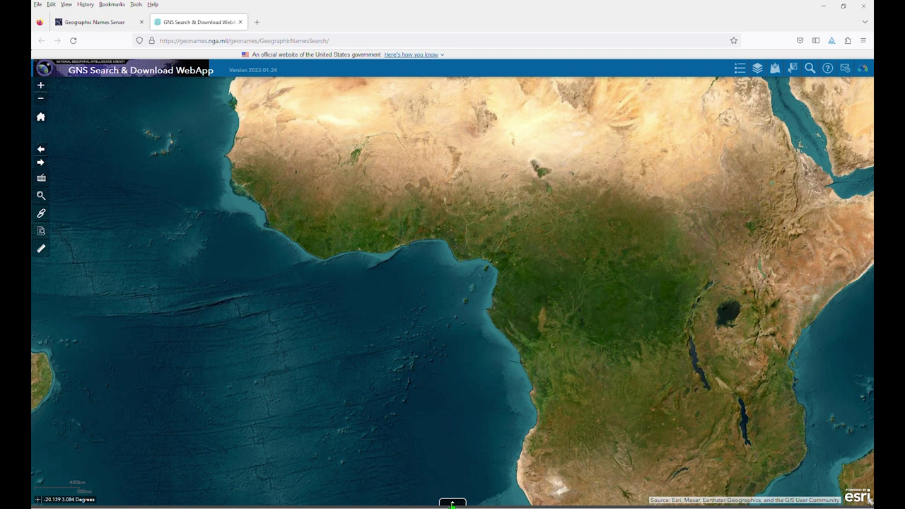
click(453, 503)
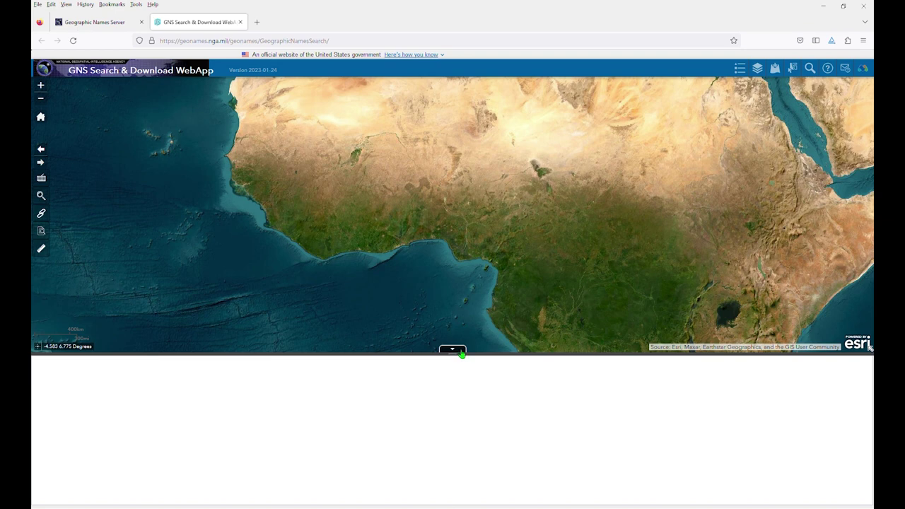
click(460, 352)
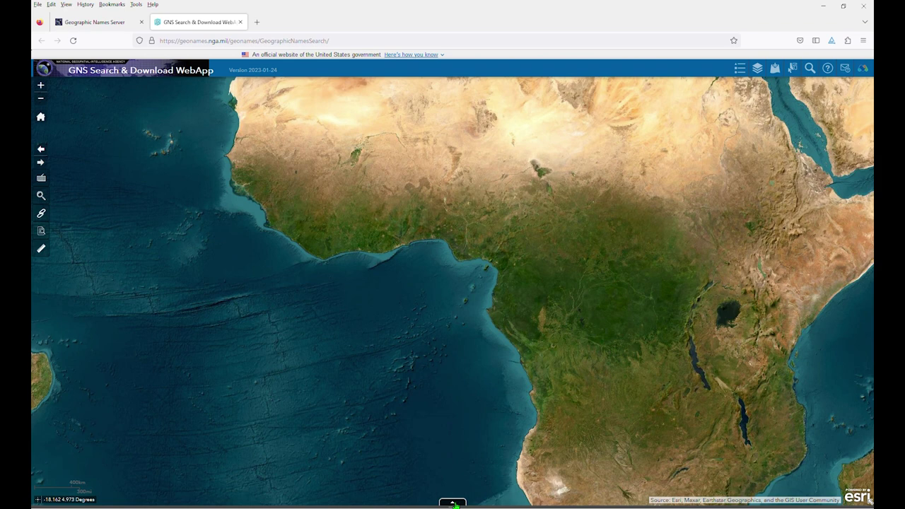
click(454, 504)
click(459, 352)
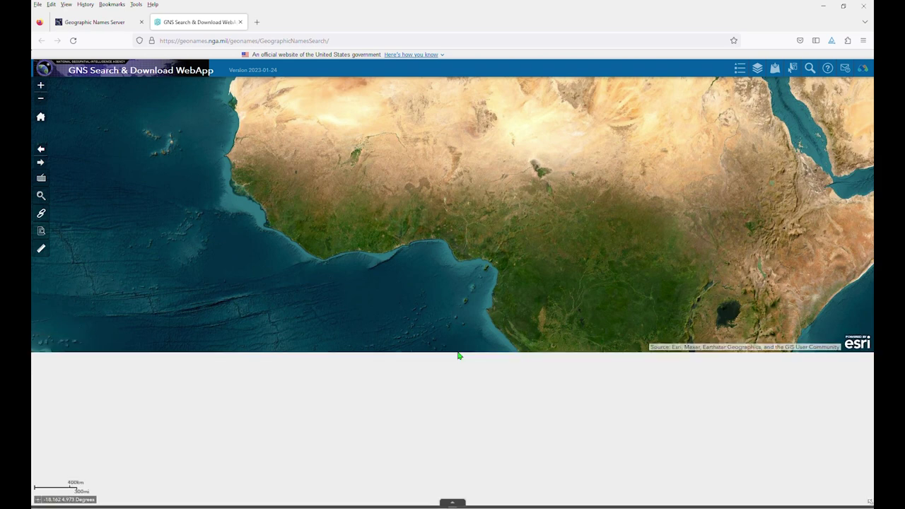